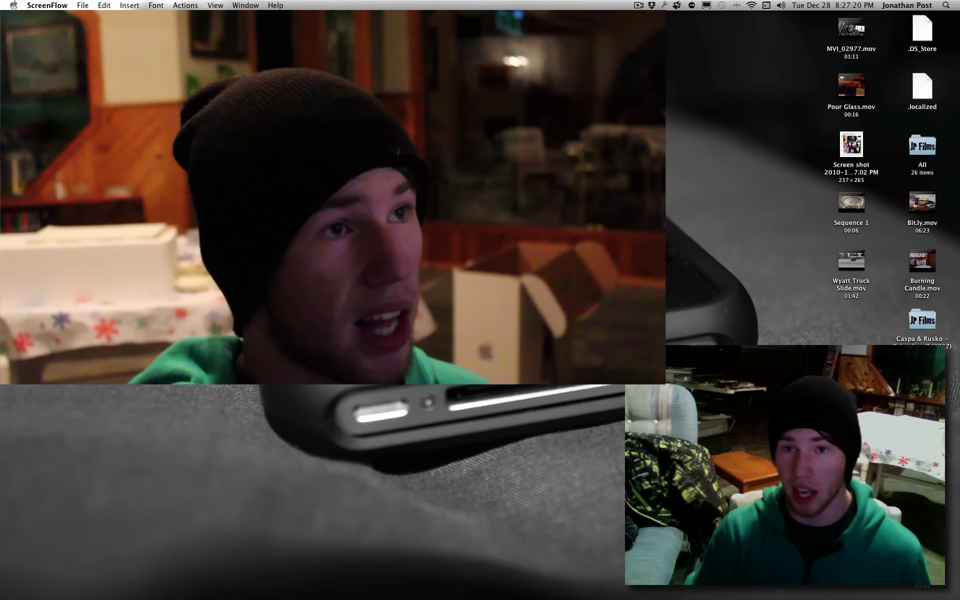
Open ScreenFlow's menu-bar recording menu while the finished composite demo plays.
click(638, 5)
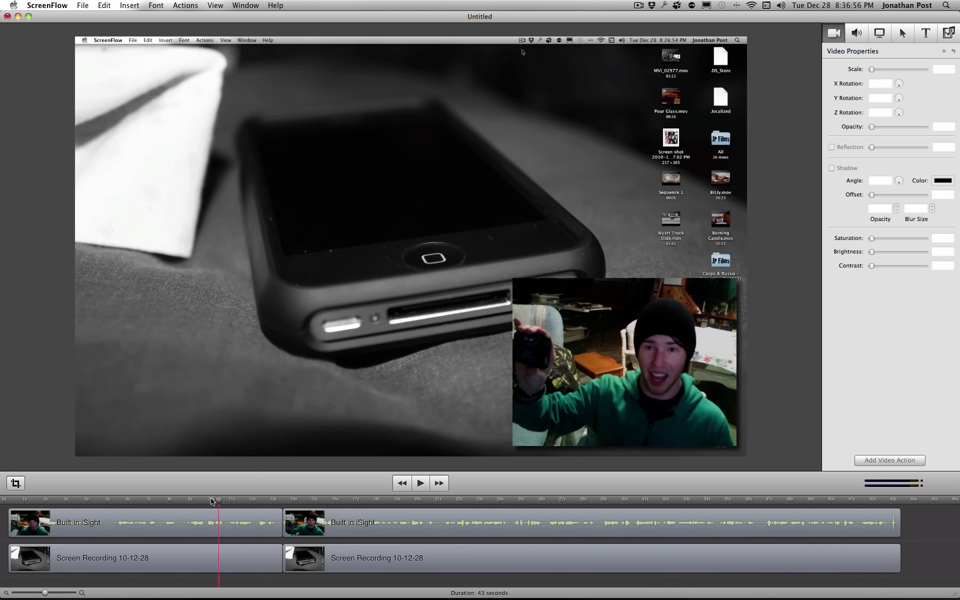
drag(274, 503, 204, 501)
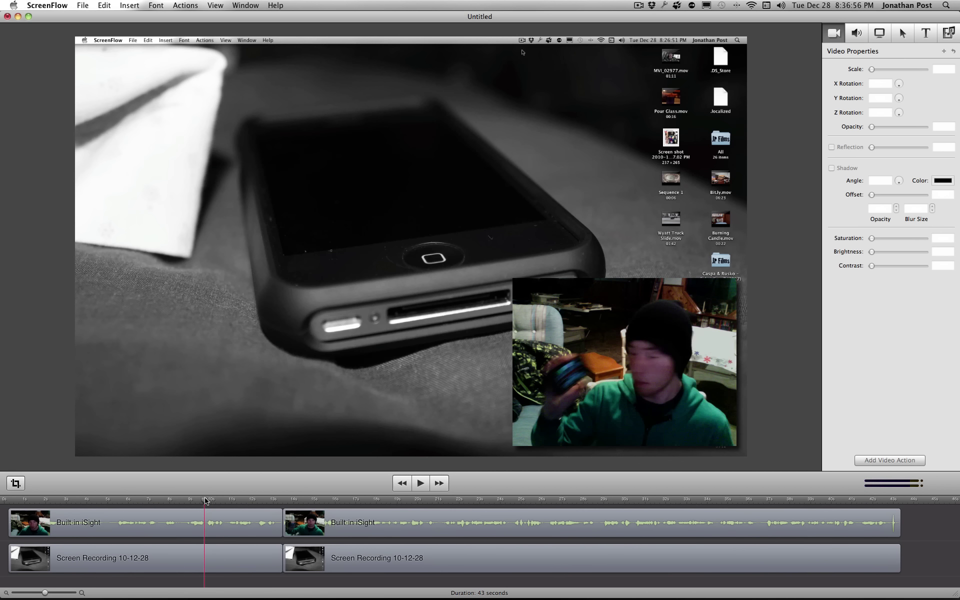
click(262, 501)
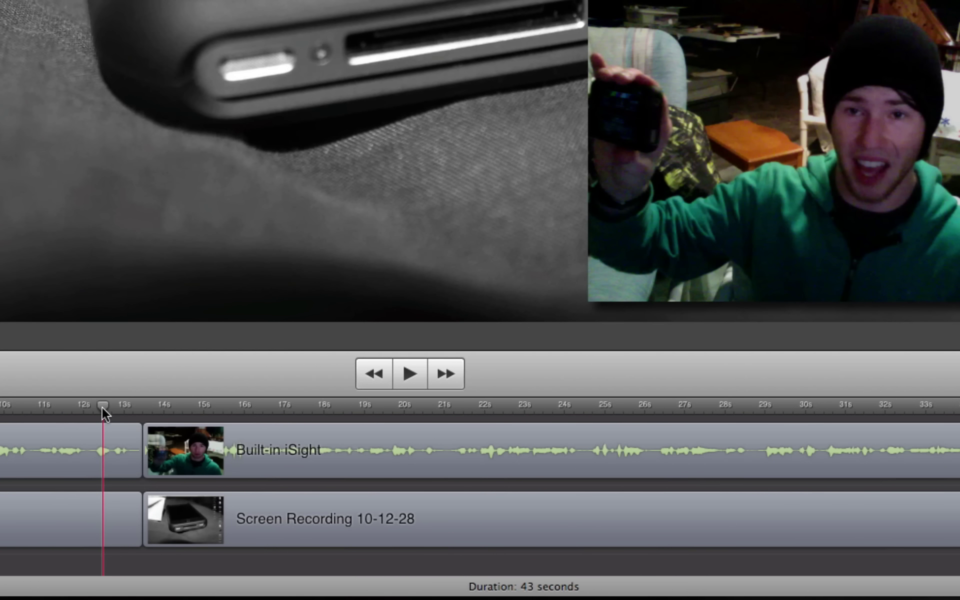
key(space)
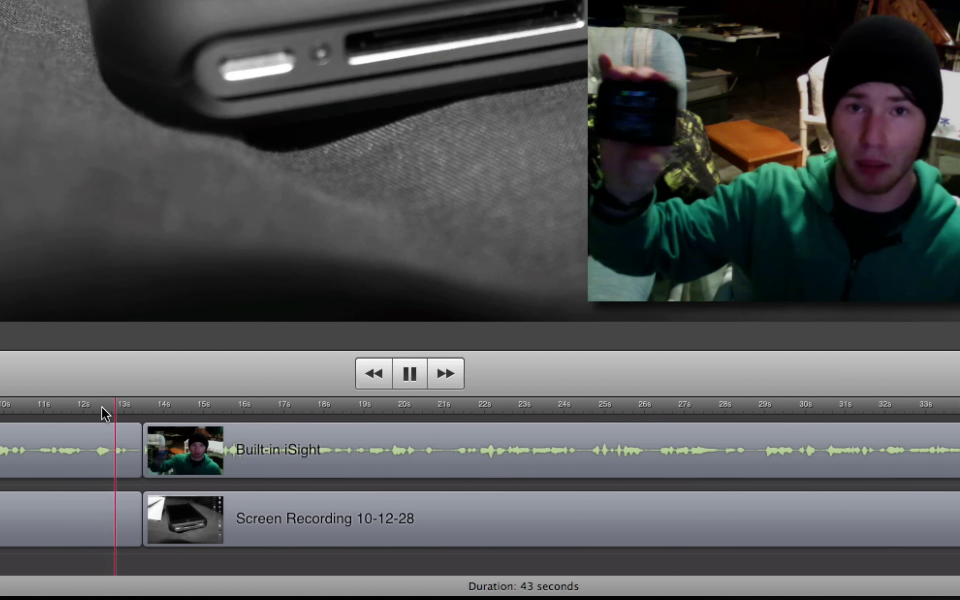
key(space)
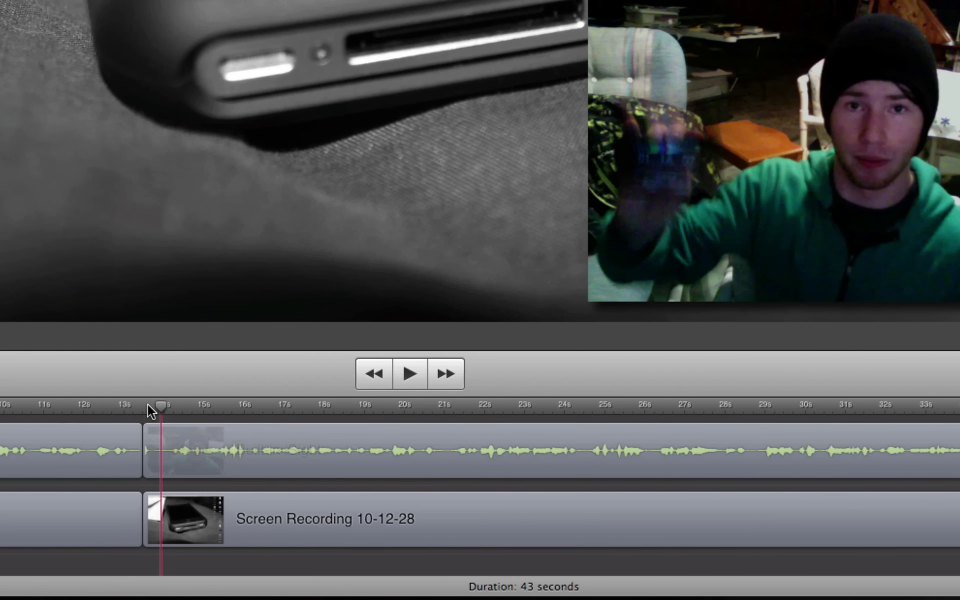
drag(147, 404, 139, 407)
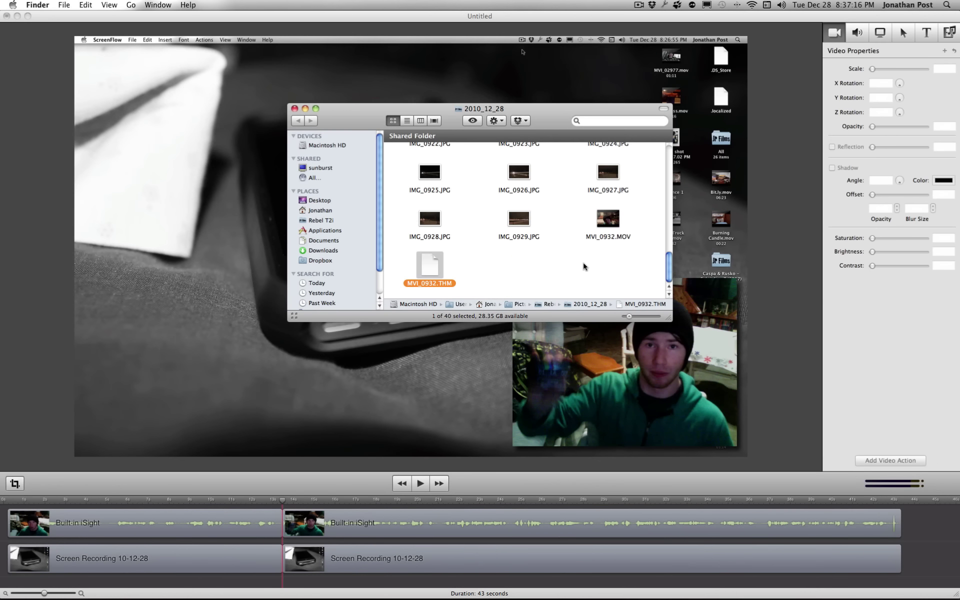
Quick Look MVI_0932.MOV, then close the preview with the file still selected.
key(space)
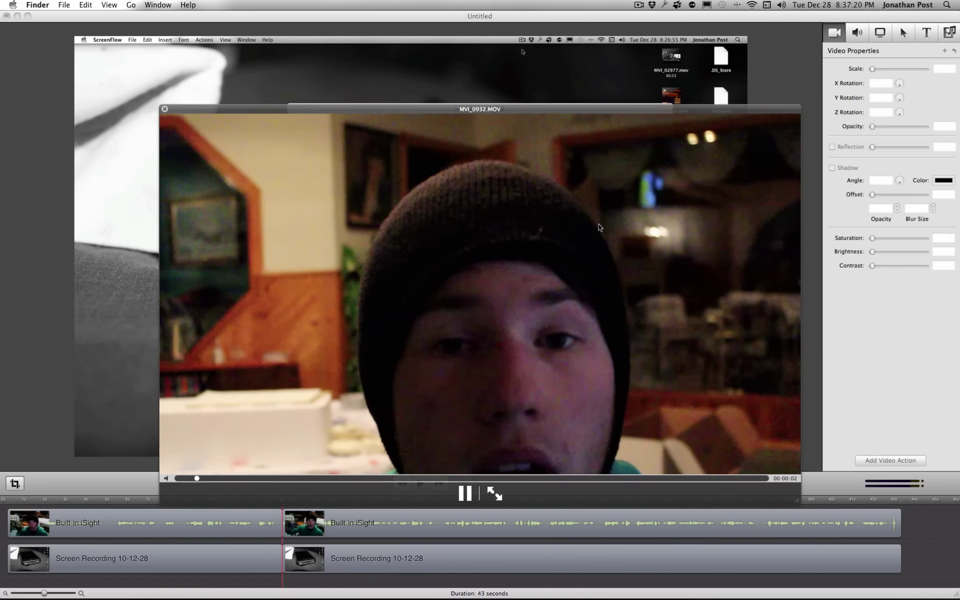
key(space)
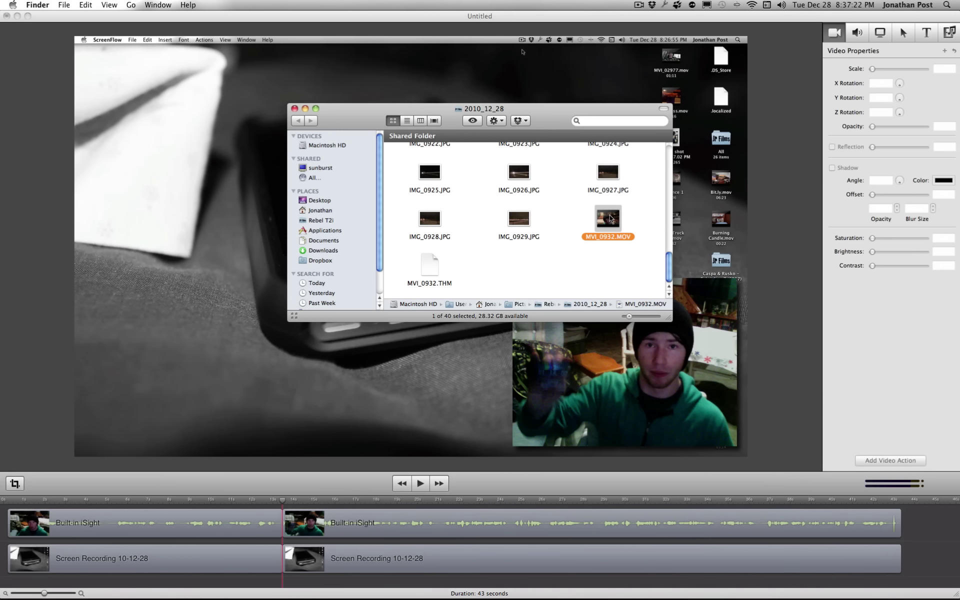
Select all timeline clips and slide them later to about 24 s.
click(188, 527)
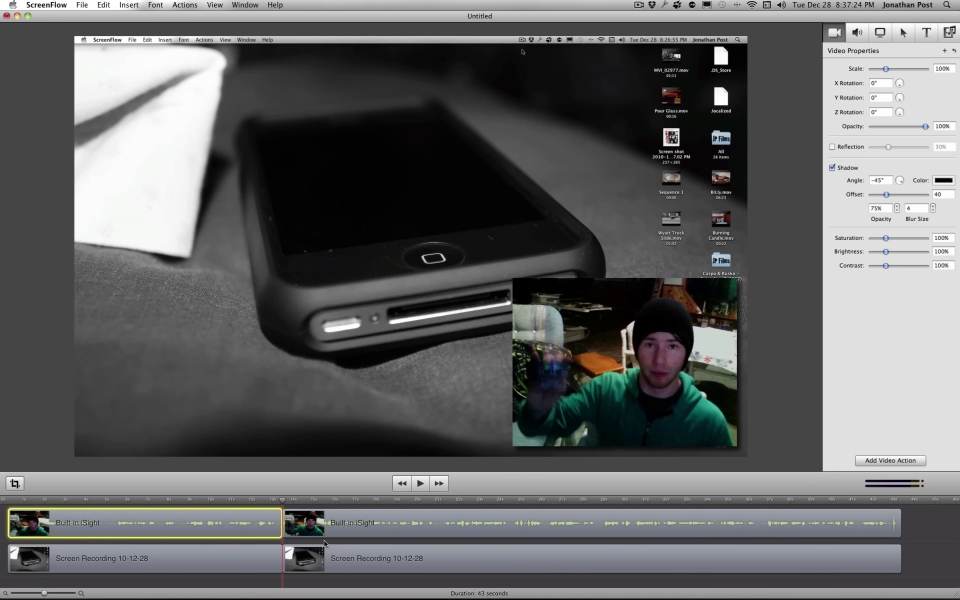
key(super+a)
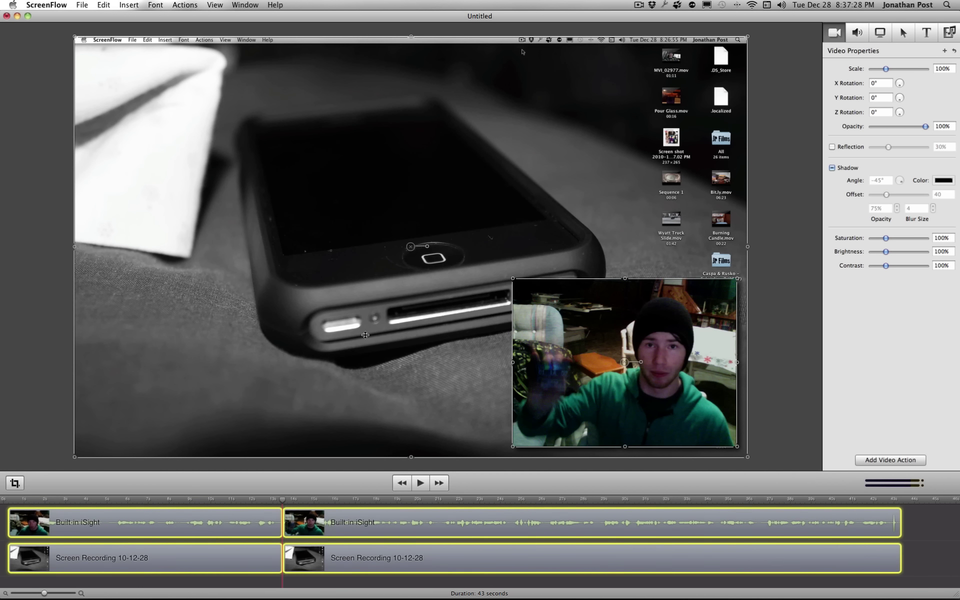
drag(369, 491, 363, 307)
mouse_move(182, 346)
mouse_down()
mouse_move(643, 355)
mouse_move(680, 382)
mouse_up()
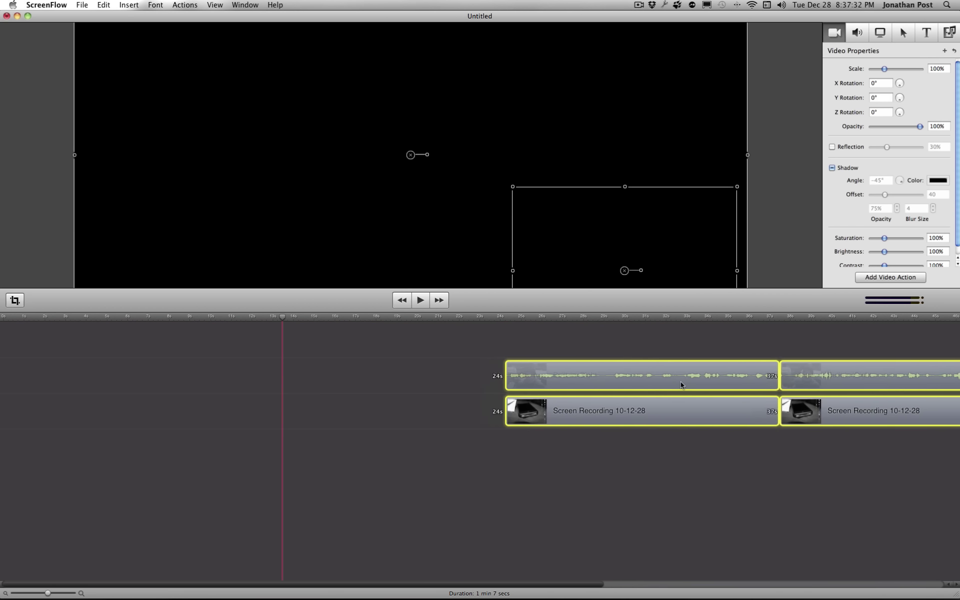
click(633, 332)
Add MVI_0932.MOV from the 2010_12_28 folder as a new top track at the start.
key(F9)
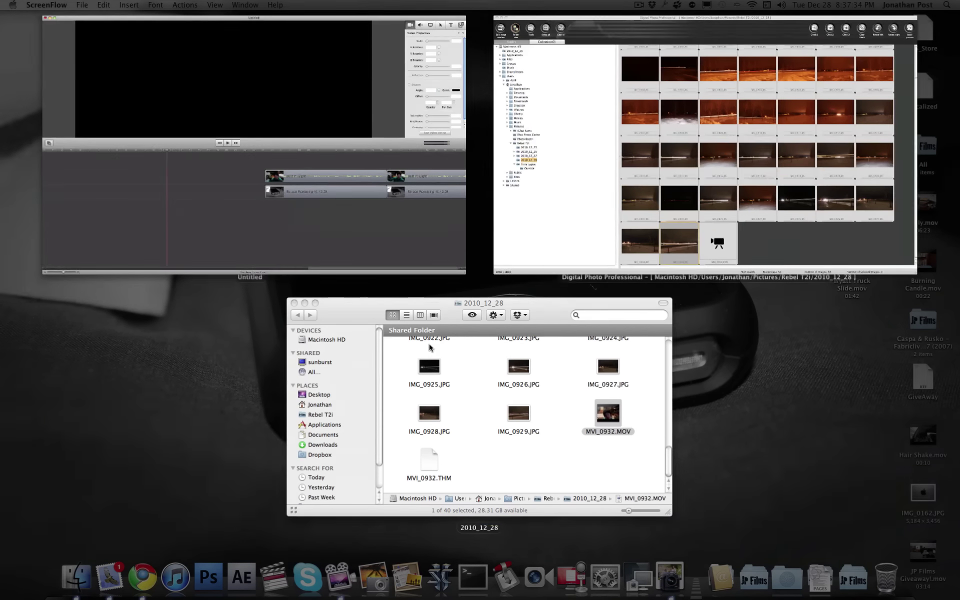
click(534, 354)
click(611, 215)
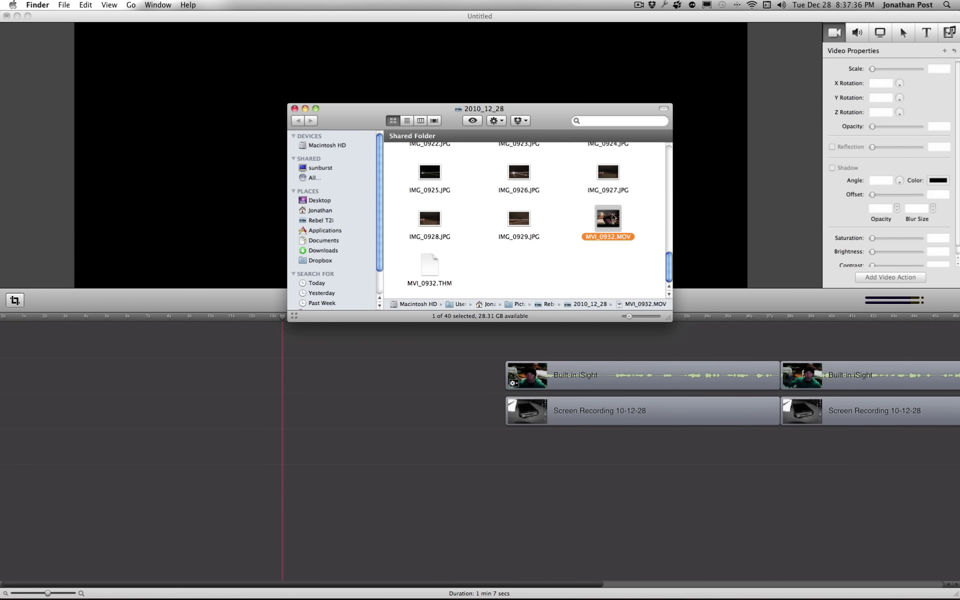
drag(331, 303, 3, 343)
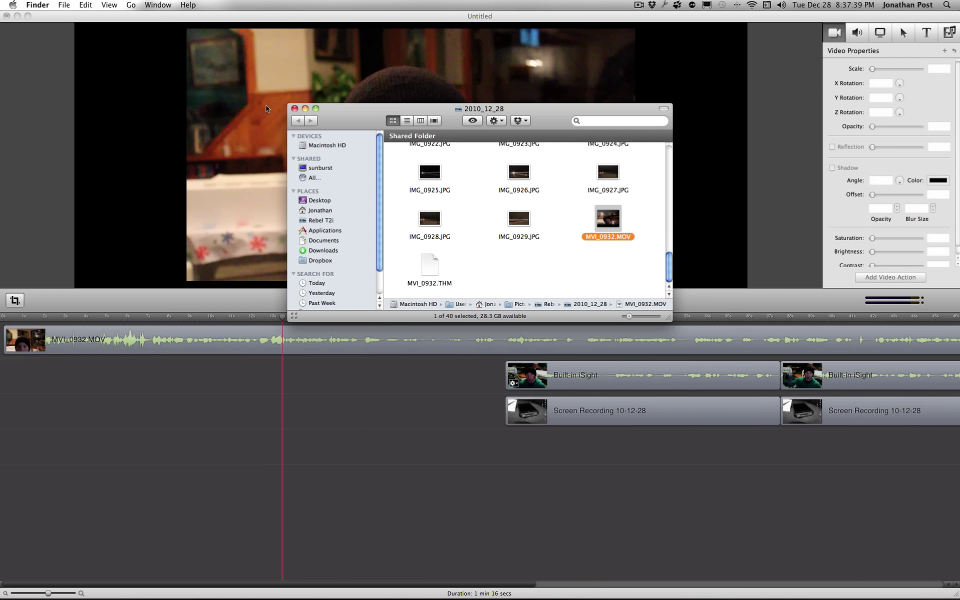
click(295, 110)
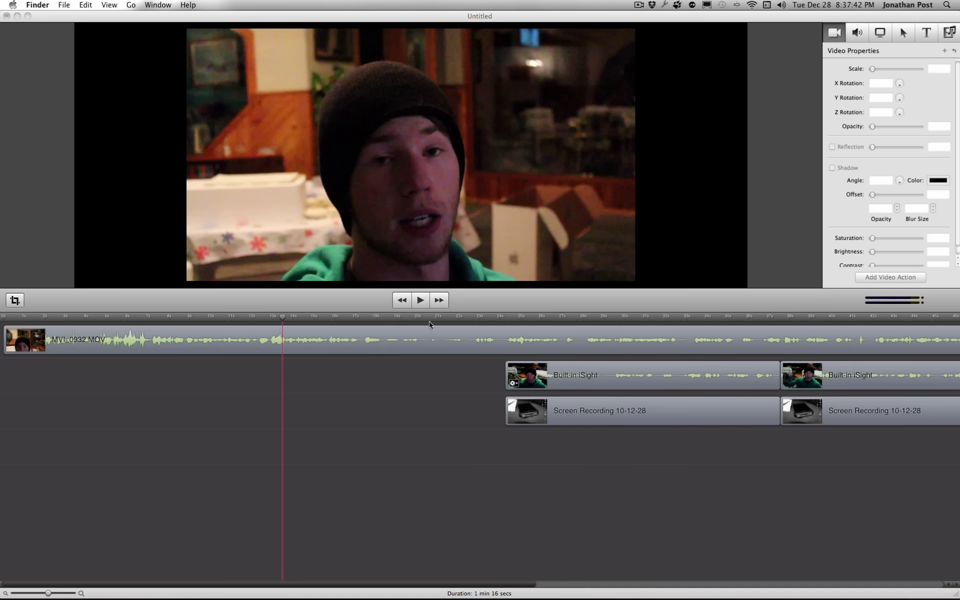
Scrub to the phone-slate clapper near 41 s and select the top MVI_0932 clip.
drag(395, 318, 620, 315)
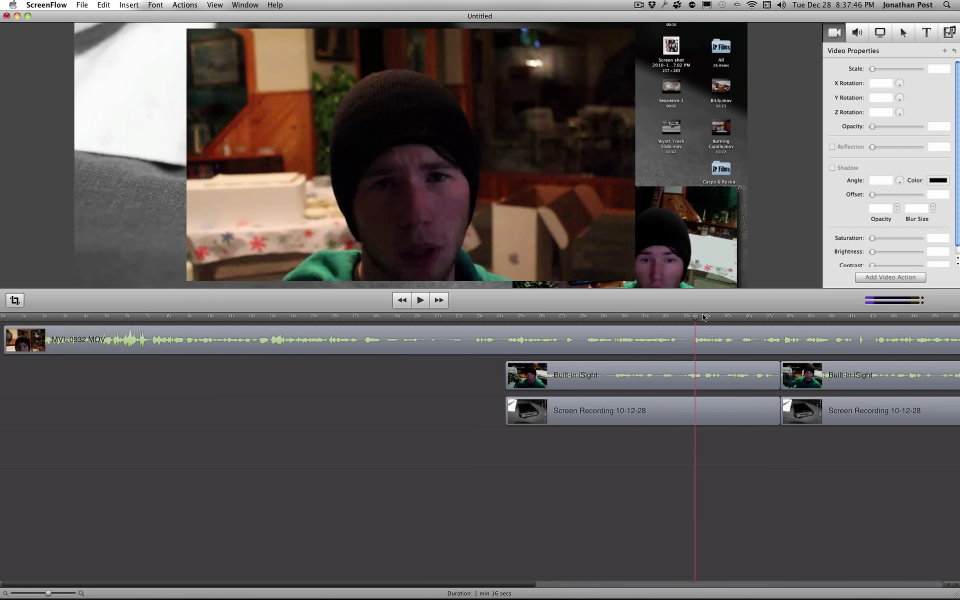
drag(703, 318, 752, 317)
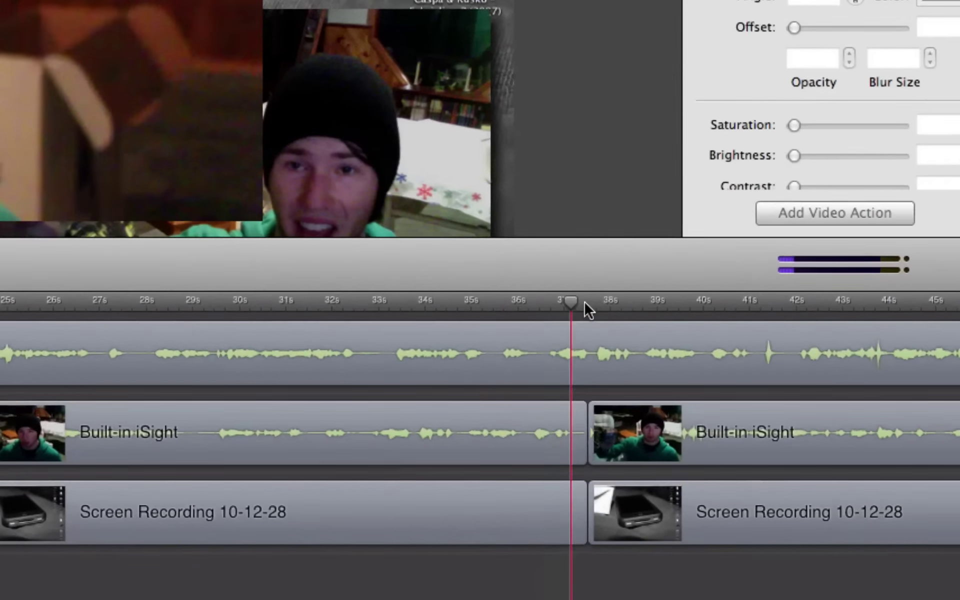
drag(585, 301, 728, 299)
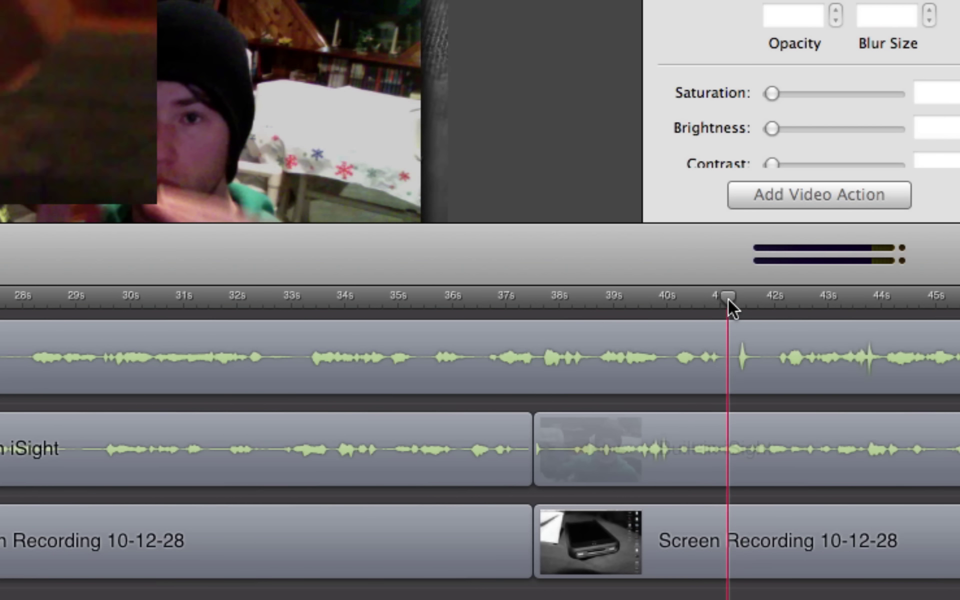
click(721, 358)
scroll(722, 358, right, 3)
scroll(722, 358, right, 8)
scroll(723, 358, right, 5)
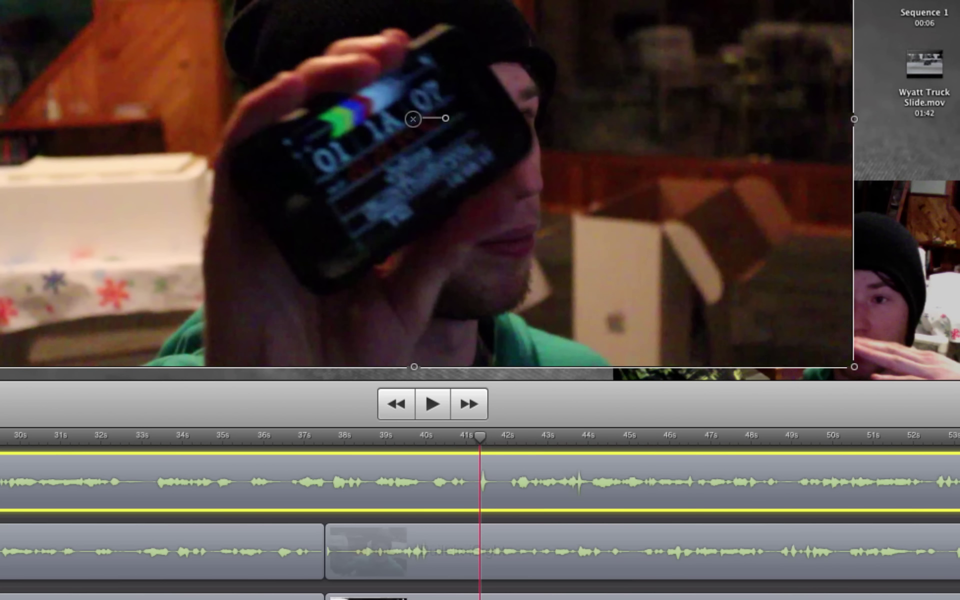
Split the camera clip at the clapper, align the webcam and screen clips, and check playback.
key(alt+bracketright)
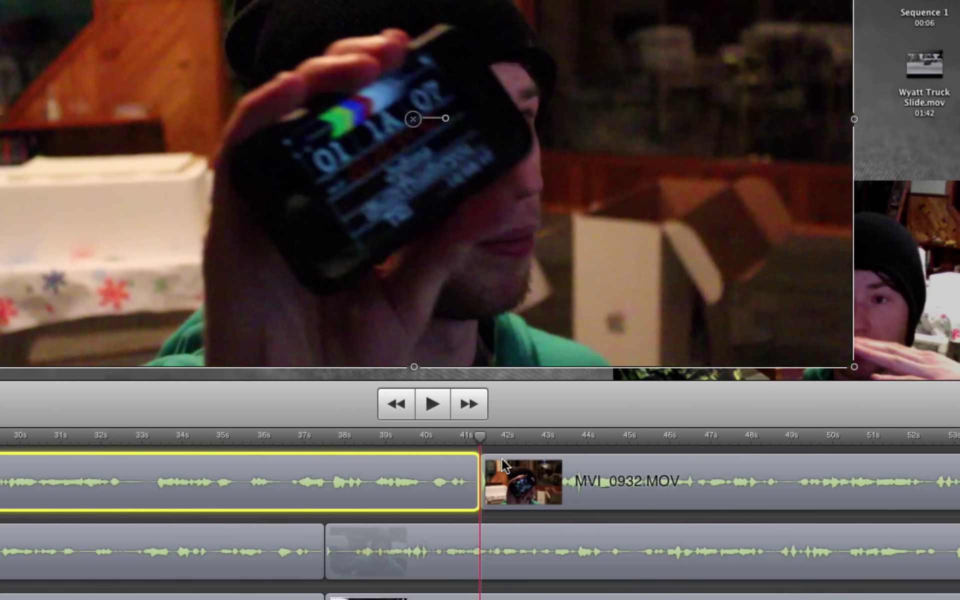
click(388, 544)
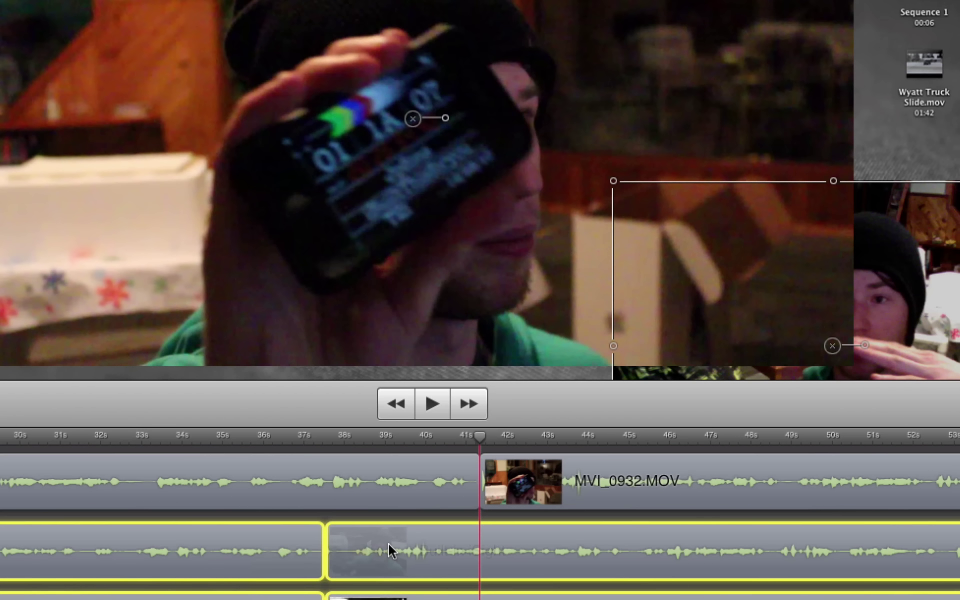
drag(389, 544, 550, 540)
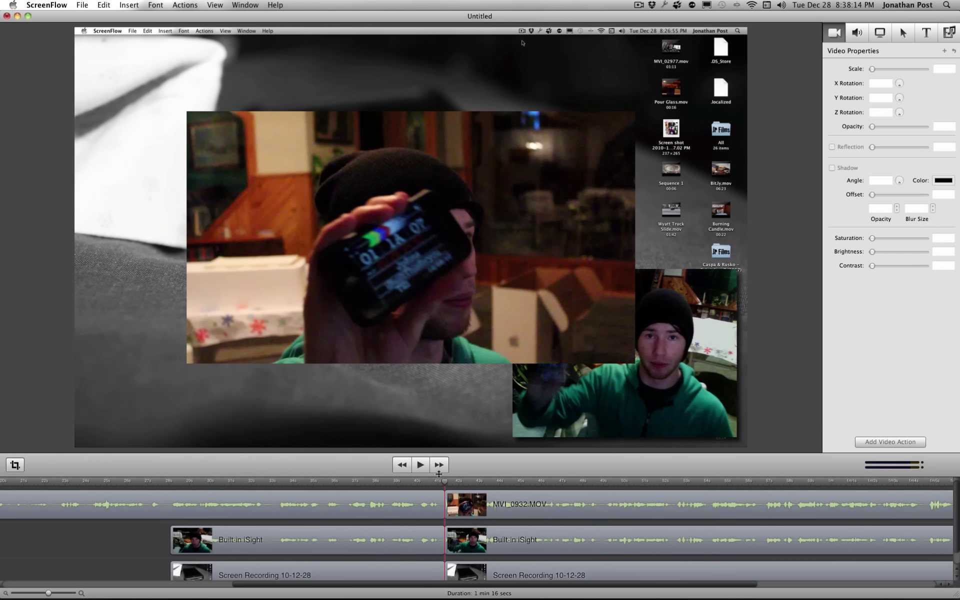
key(space)
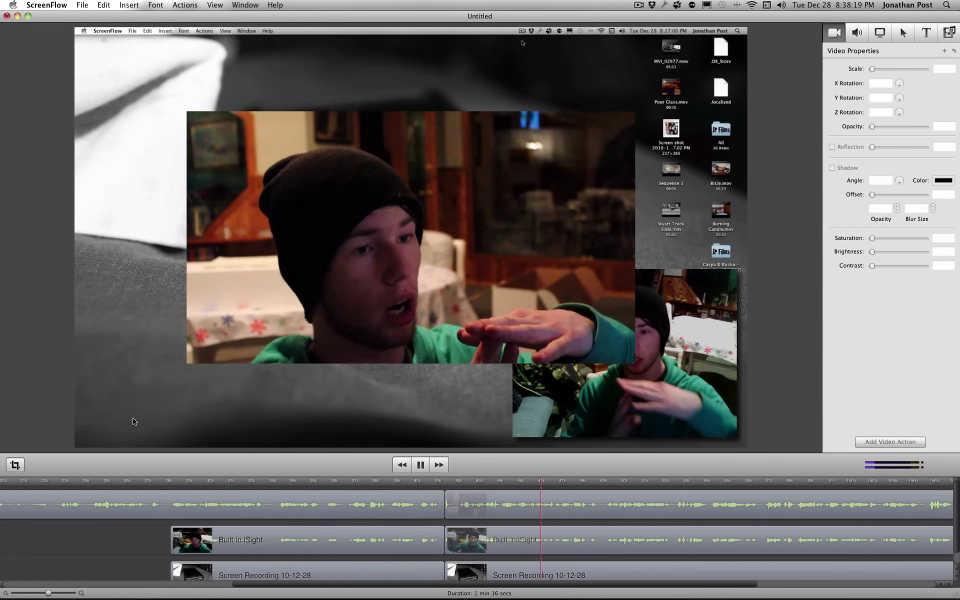
key(space)
scroll(100, 503, left, 10)
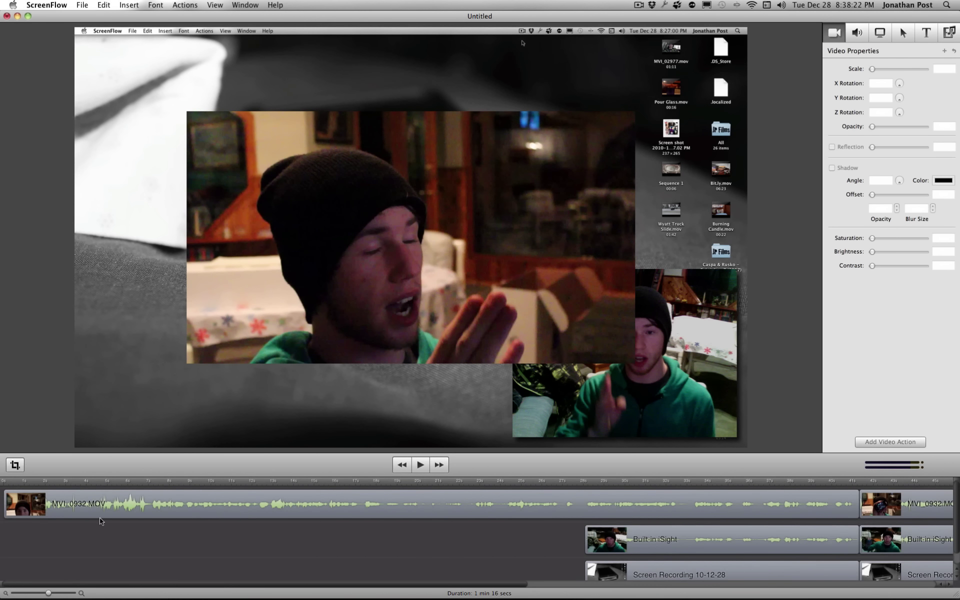
Scale the camera video up to roughly 150% and re-centre it to fill the canvas.
click(3, 482)
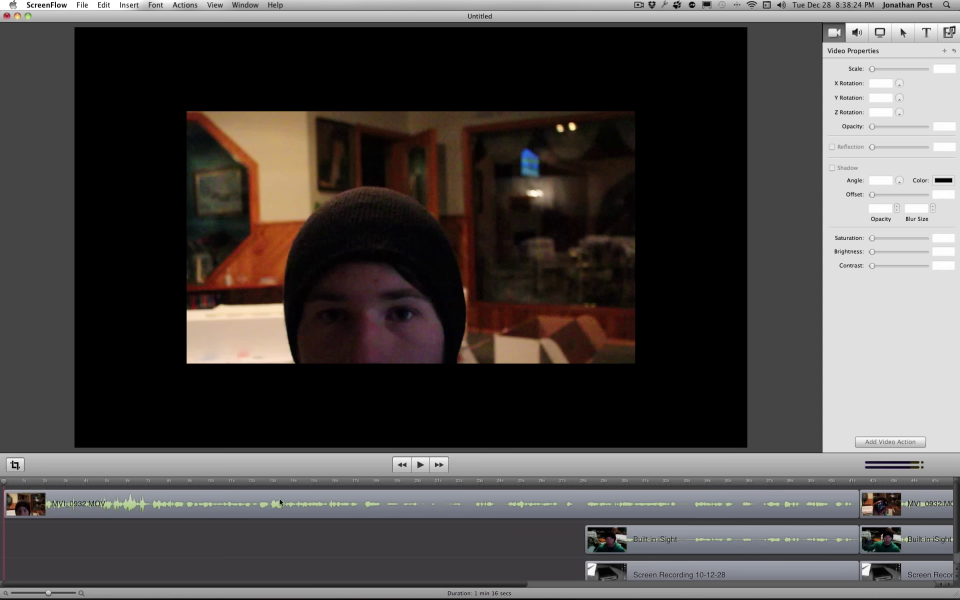
click(428, 186)
mouse_move(488, 186)
mouse_down()
mouse_move(350, 110)
mouse_move(378, 118)
mouse_up()
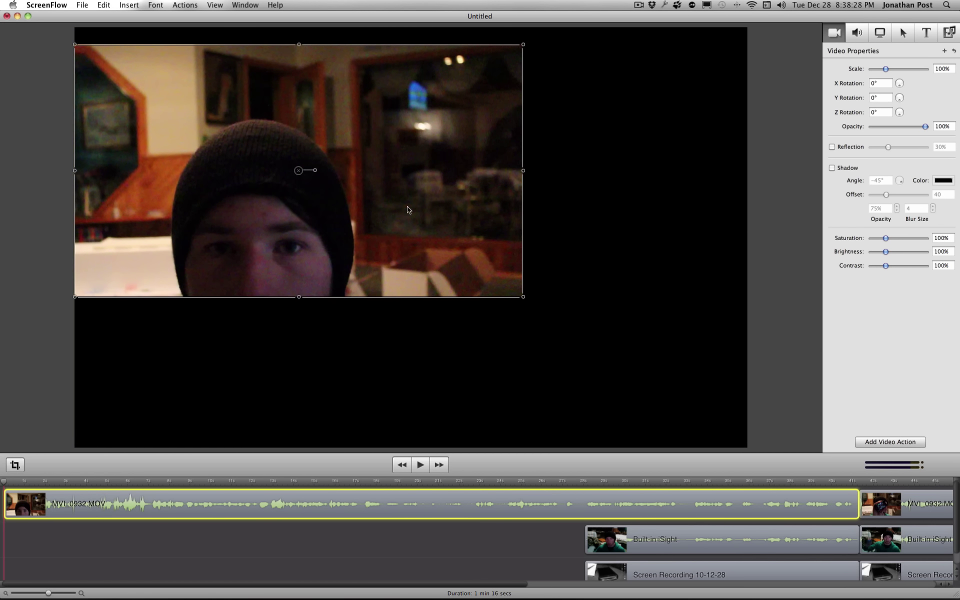
scroll(408, 210, up, 3)
drag(407, 209, 521, 278)
scroll(513, 279, up, 2)
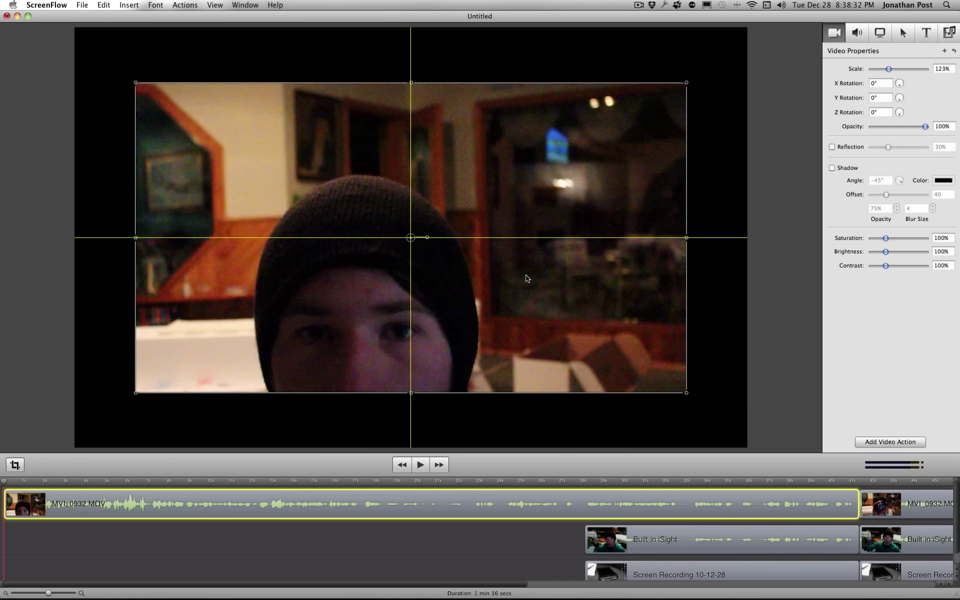
scroll(526, 279, up, 2)
scroll(526, 278, up, 2)
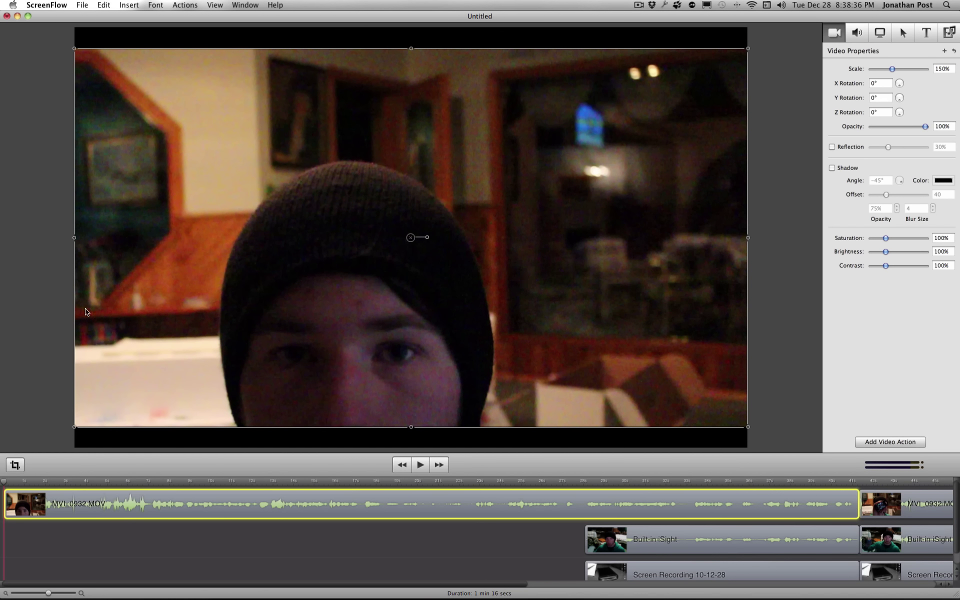
Play the enlarged camera clip from the start and pause partway through, where the shrink begins.
click(47, 313)
key(space)
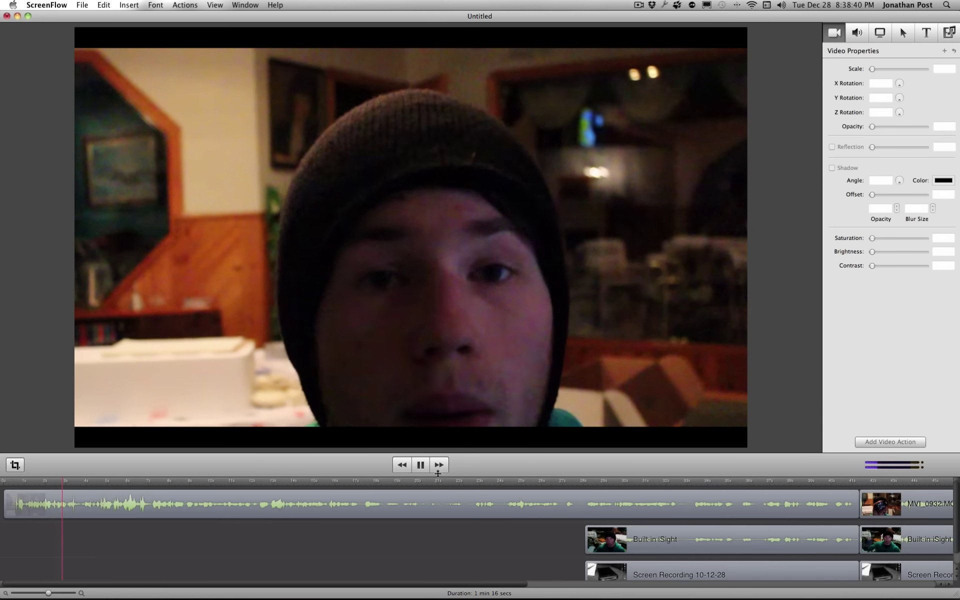
key(space)
click(480, 482)
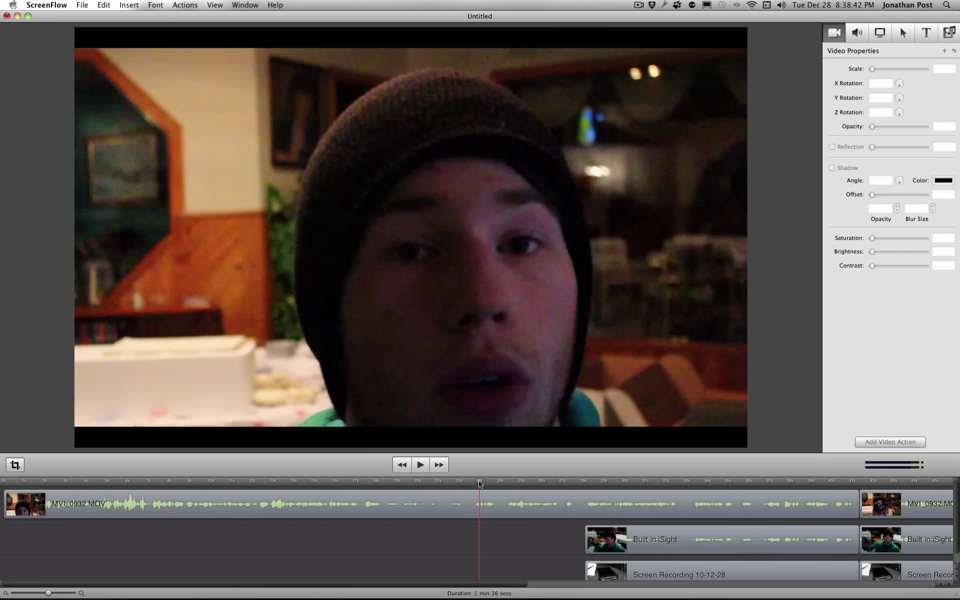
key(space)
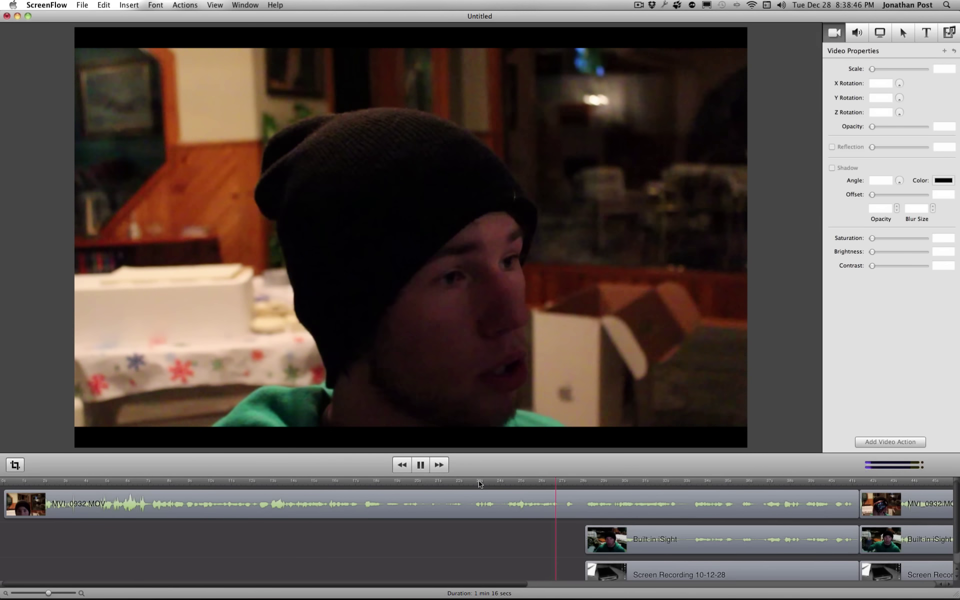
key(space)
key(space)
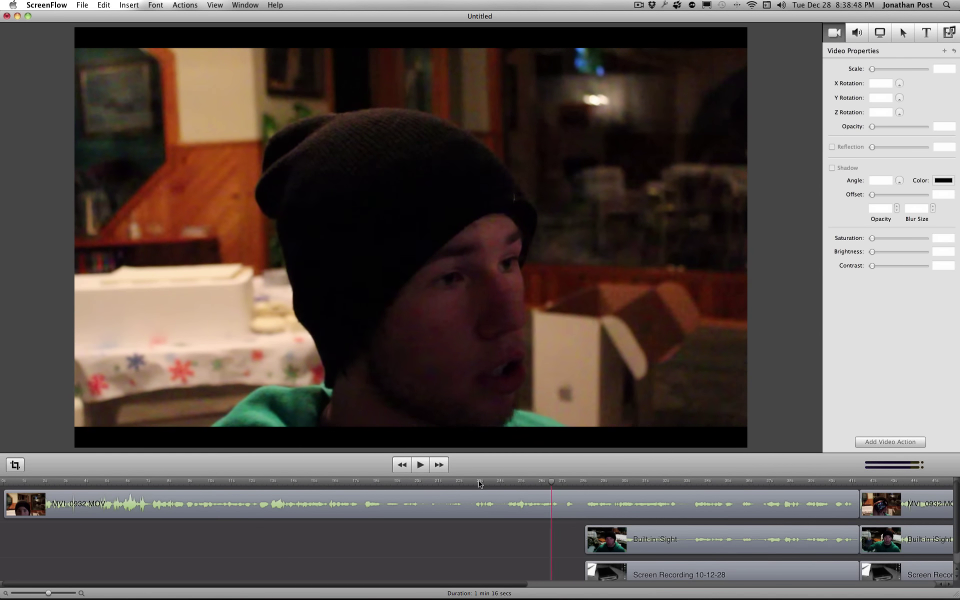
key(space)
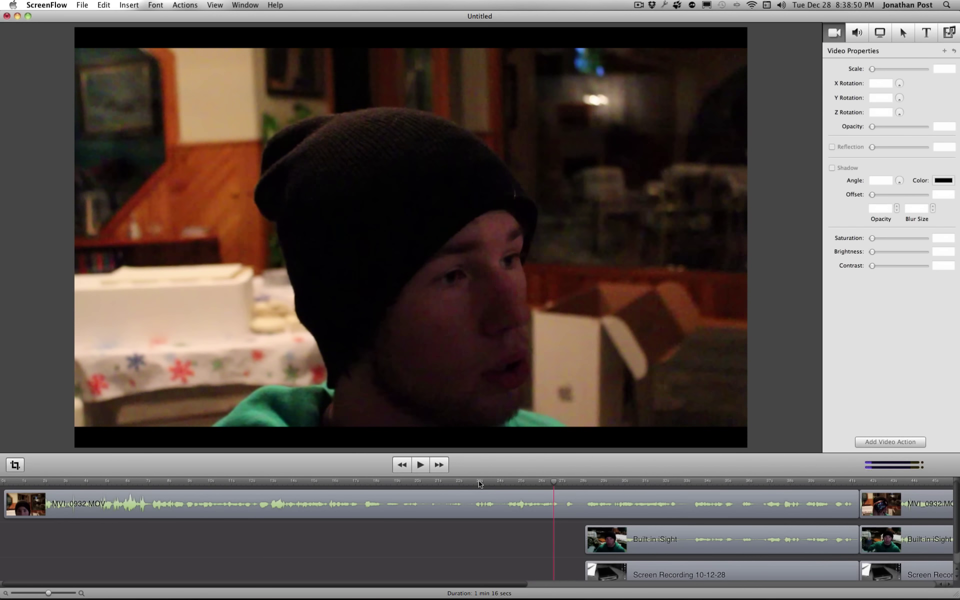
Add a video action shrinking the camera clip to 104% and move it top-left.
click(668, 303)
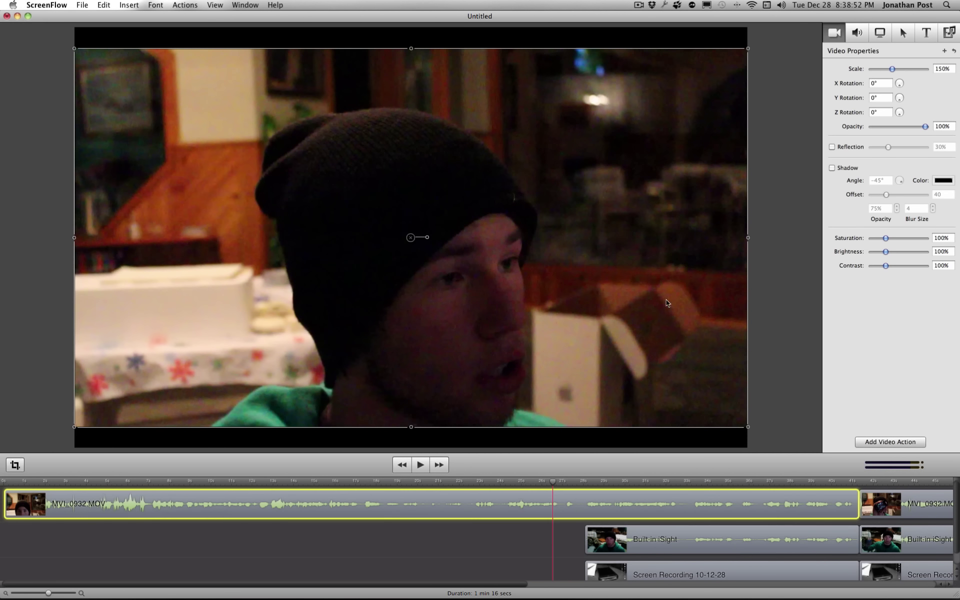
click(891, 442)
scroll(528, 263, down, 5)
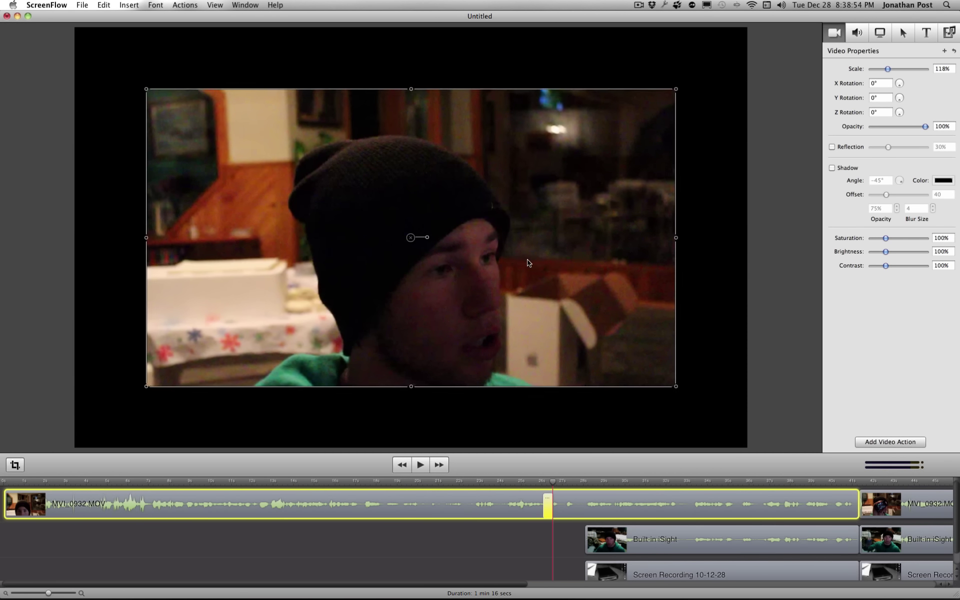
drag(528, 263, 461, 219)
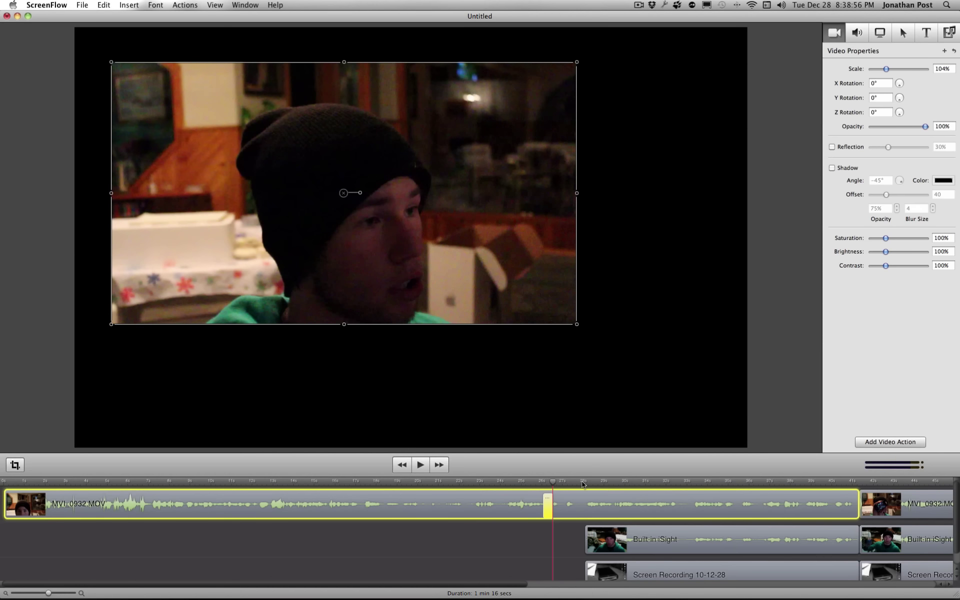
key(space)
key(space)
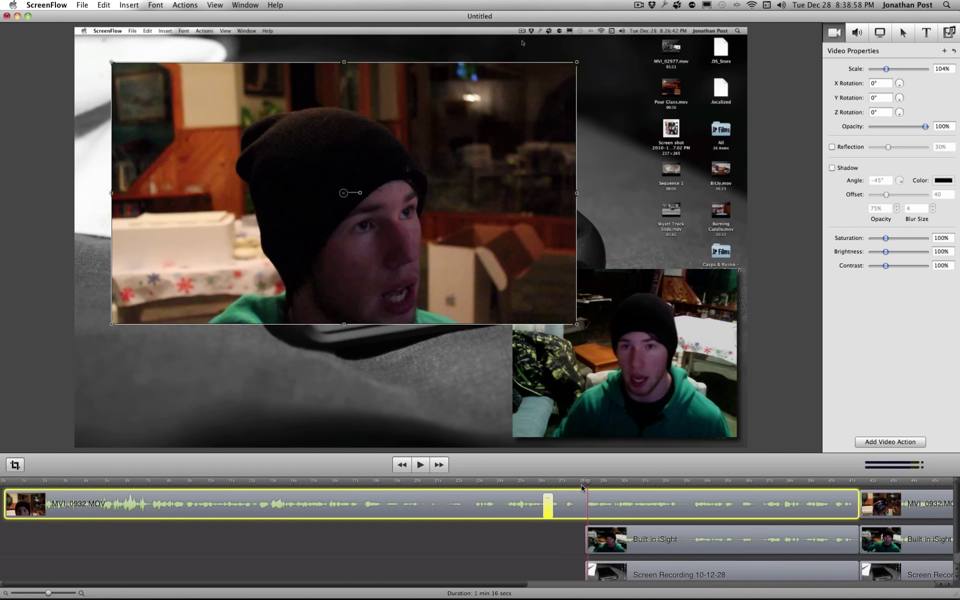
drag(453, 233, 419, 203)
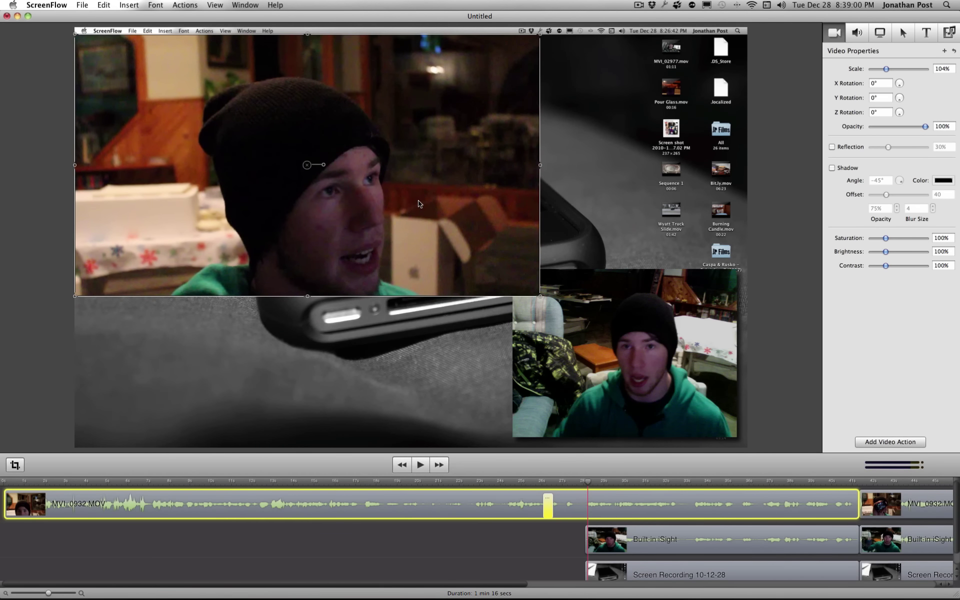
Lengthen the video action for a gradual shrink and play the transition back.
click(367, 391)
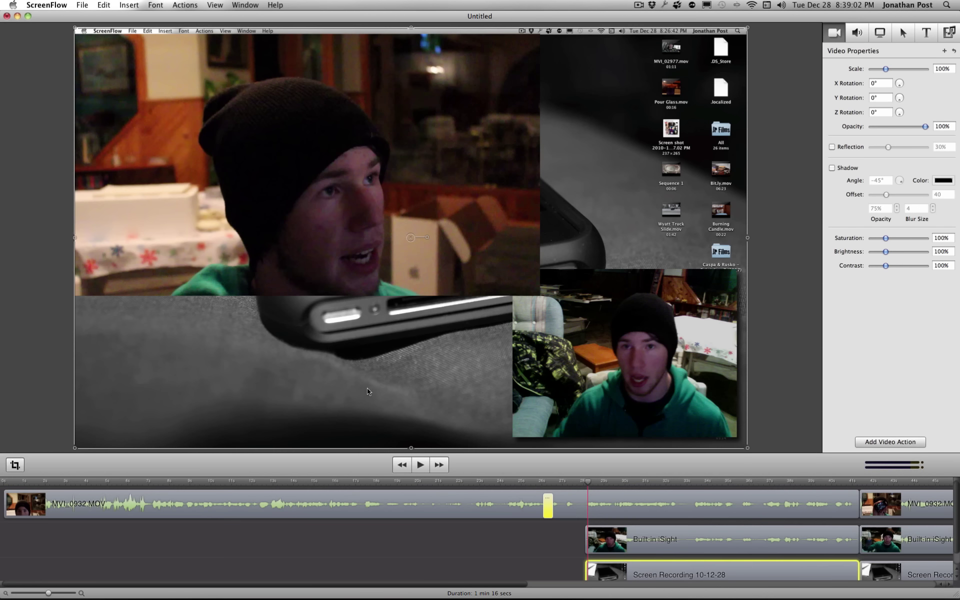
click(549, 509)
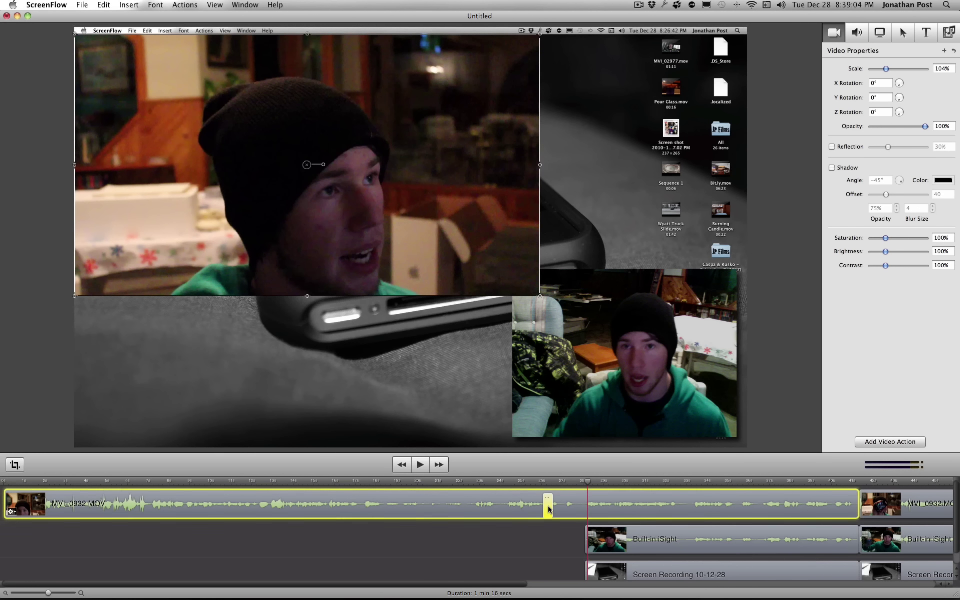
drag(576, 507, 586, 508)
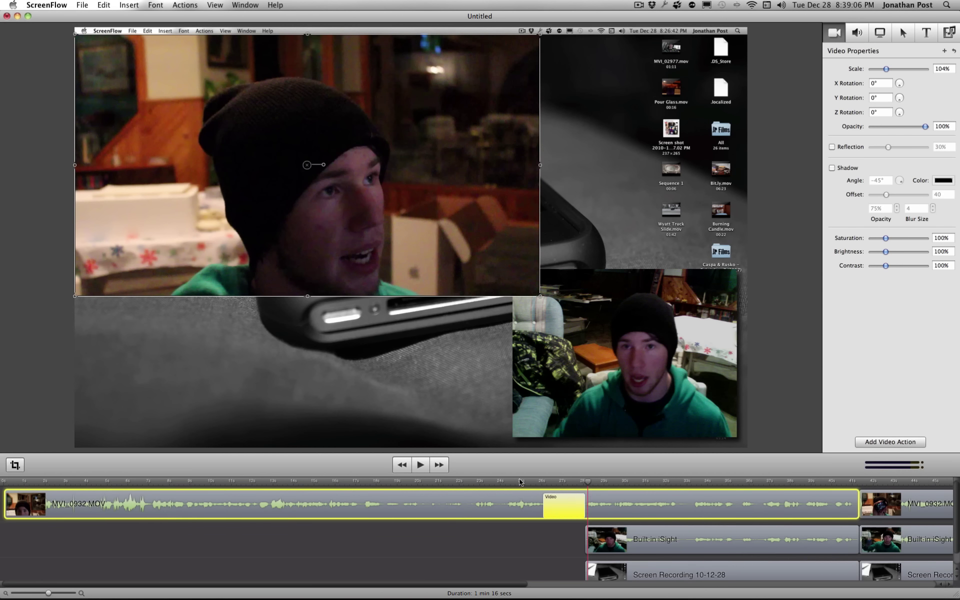
click(519, 481)
click(510, 535)
key(space)
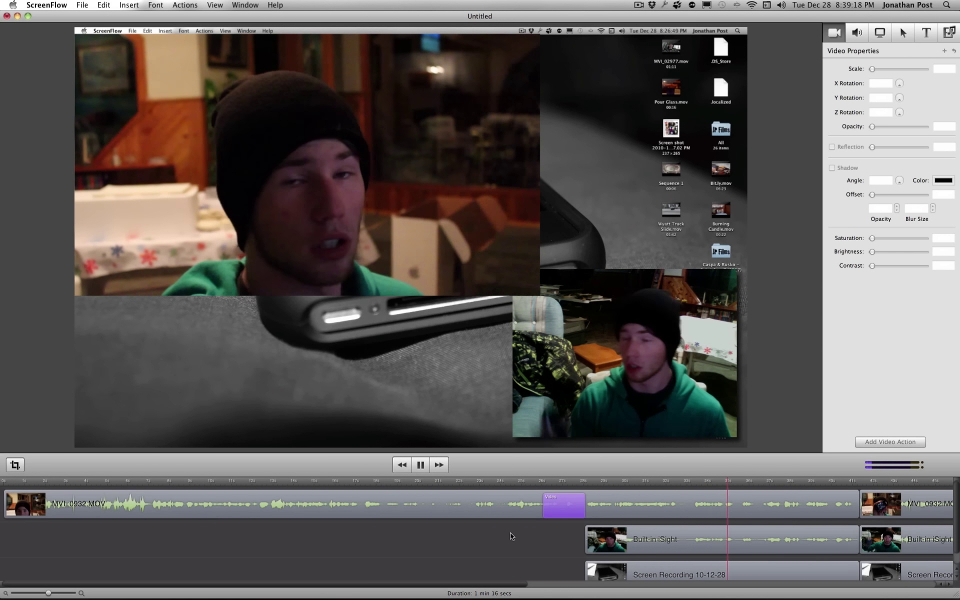
Drag the later Built-in iSight clip's Audio Properties volume from 100% to 0, then replay.
key(space)
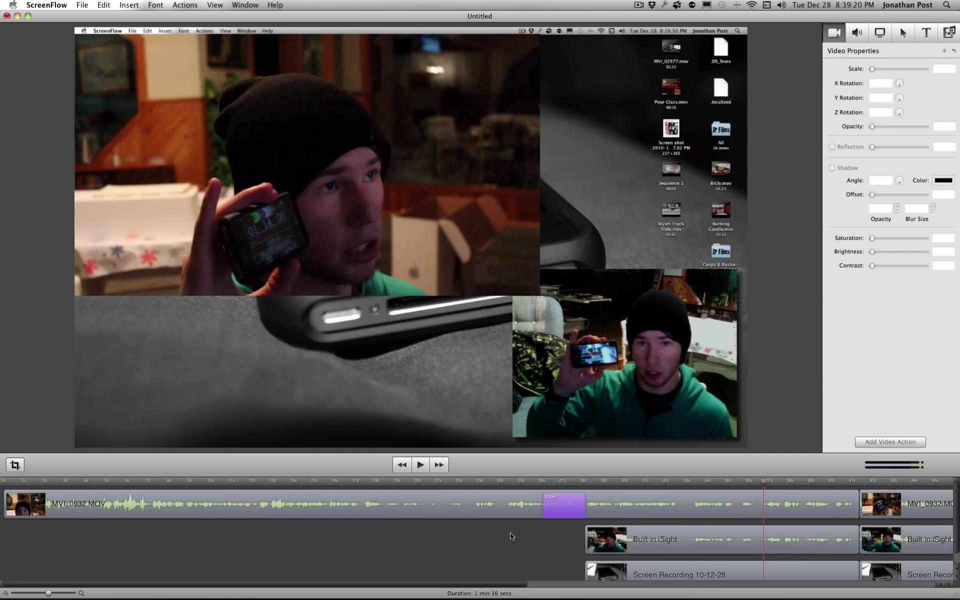
click(651, 549)
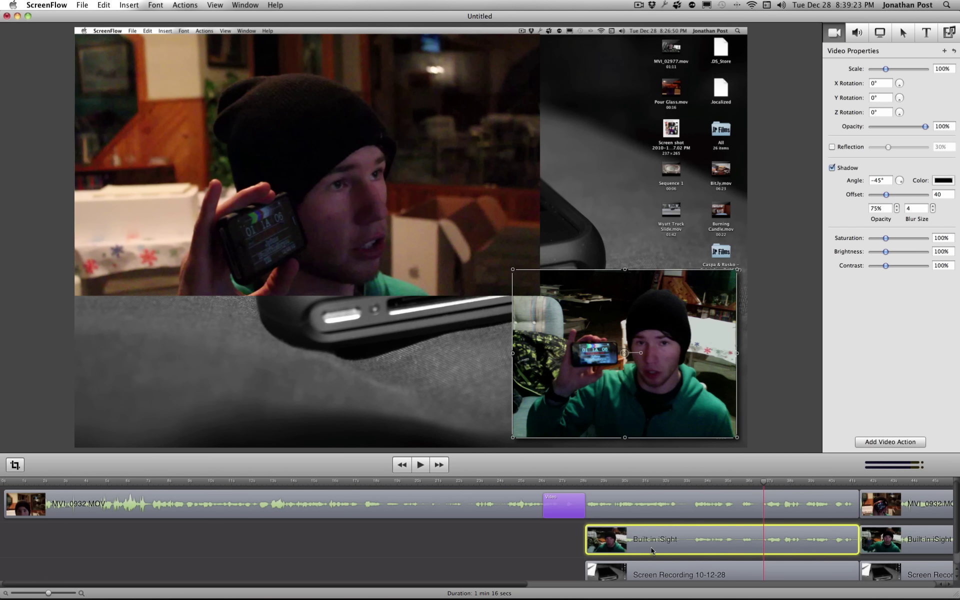
click(702, 500)
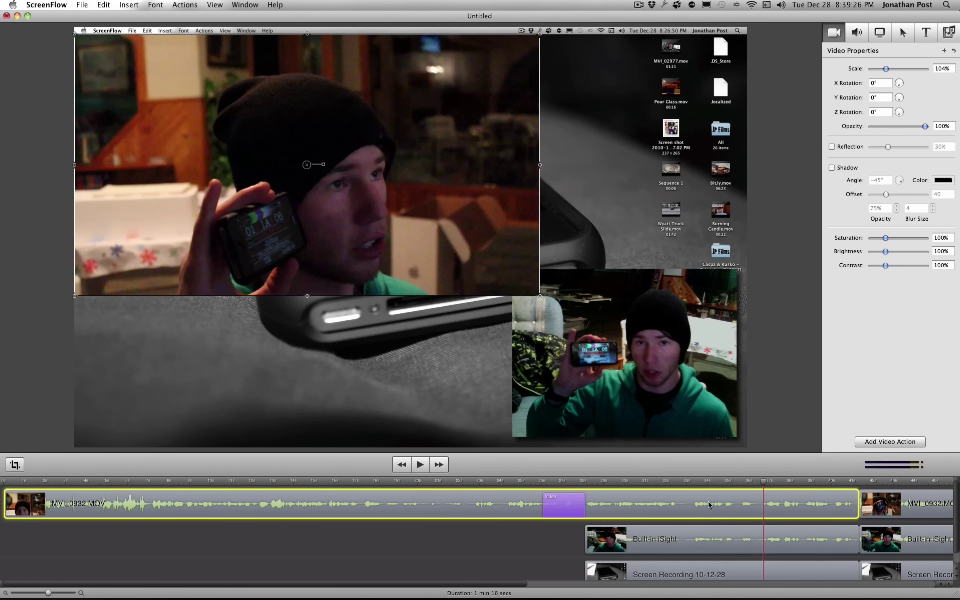
click(711, 535)
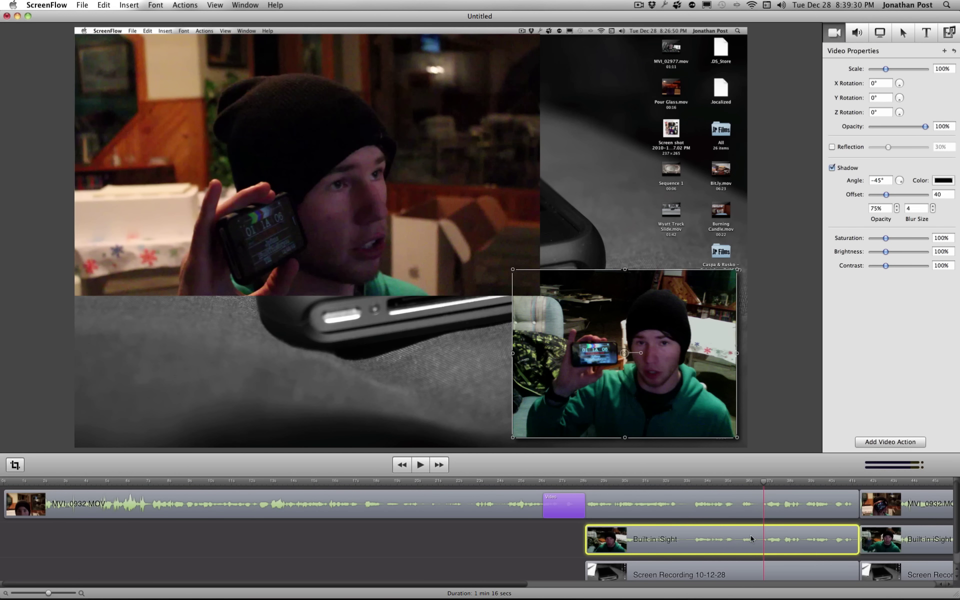
scroll(751, 536, right, 3)
scroll(751, 538, right, 5)
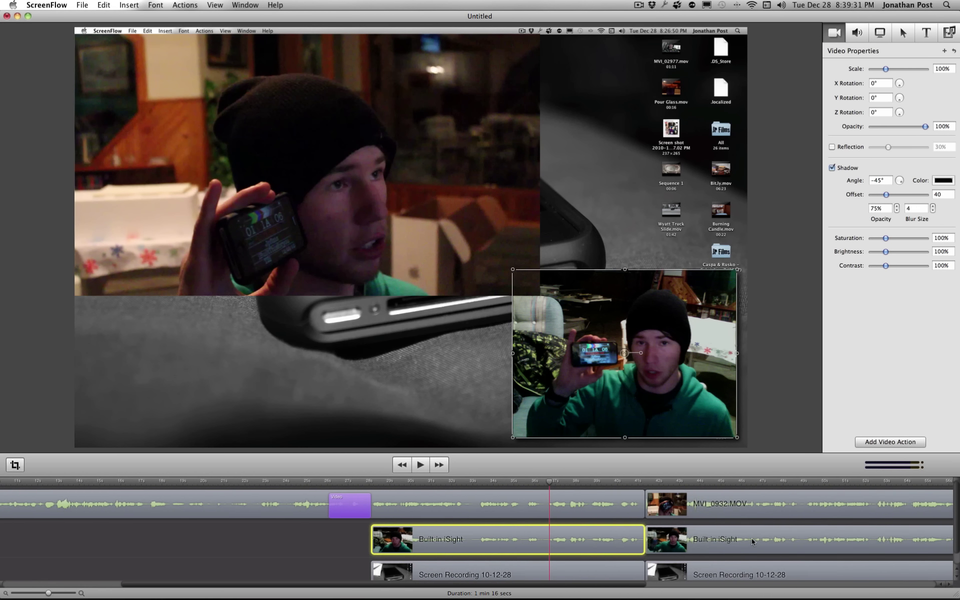
click(904, 33)
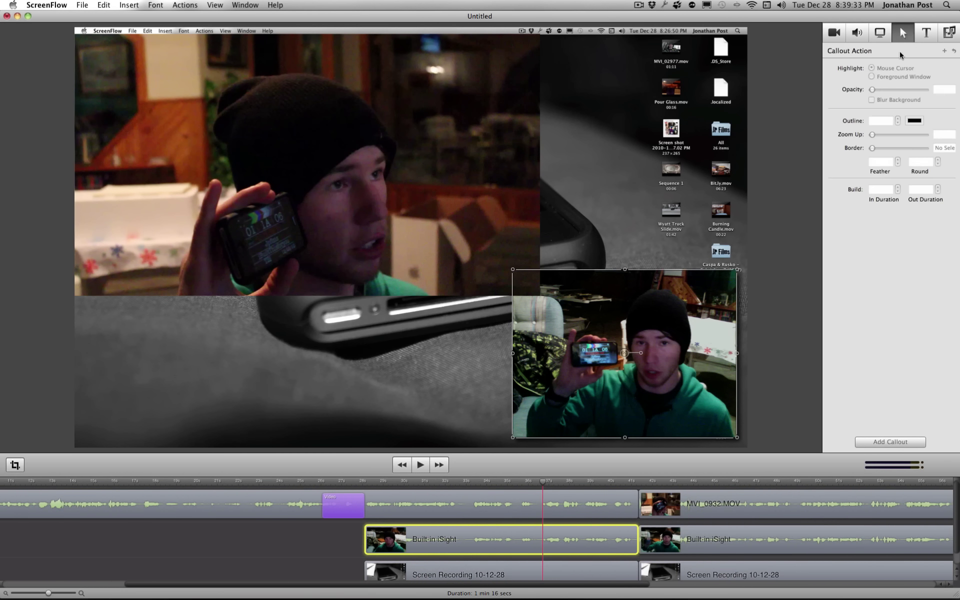
click(860, 36)
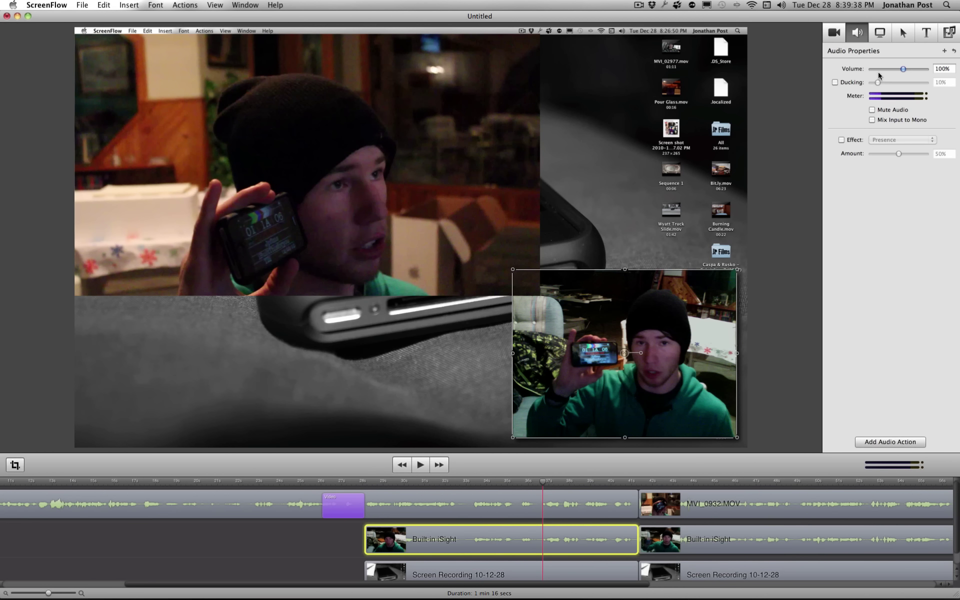
text(0)
click(715, 538)
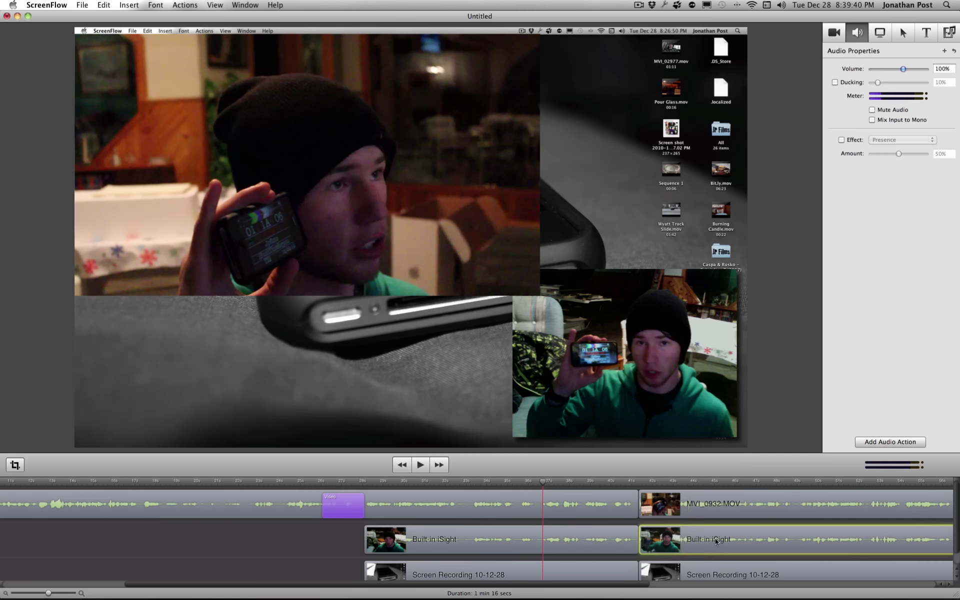
drag(902, 71, 748, 80)
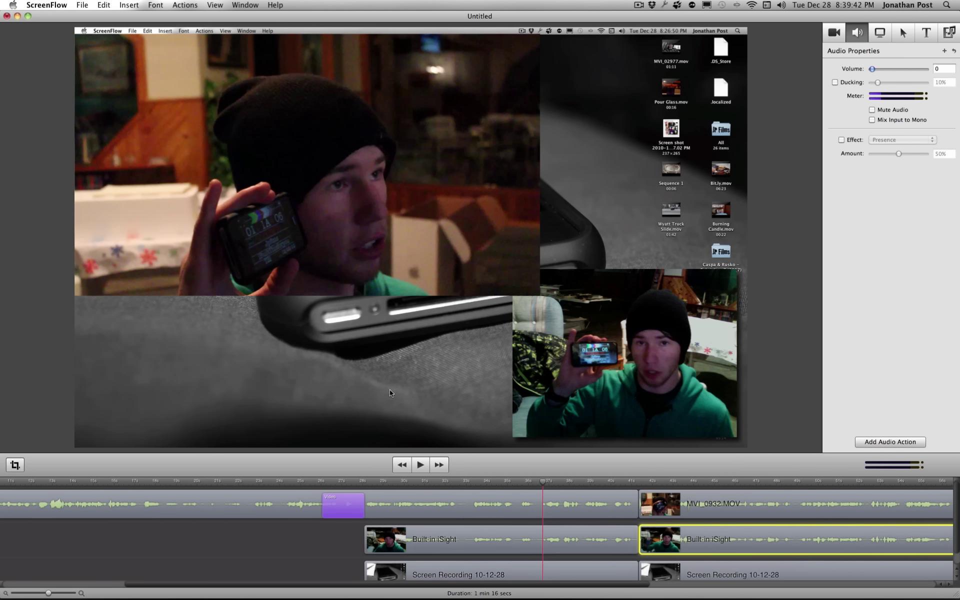
key(space)
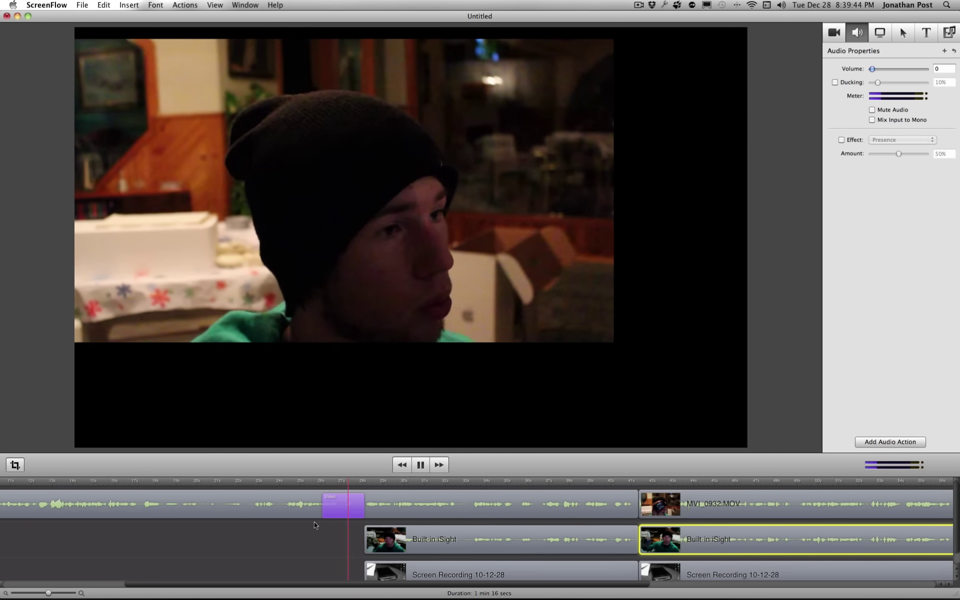
Play the composite through the shrink, show Video Properties, and pause near the clips' ends.
click(314, 521)
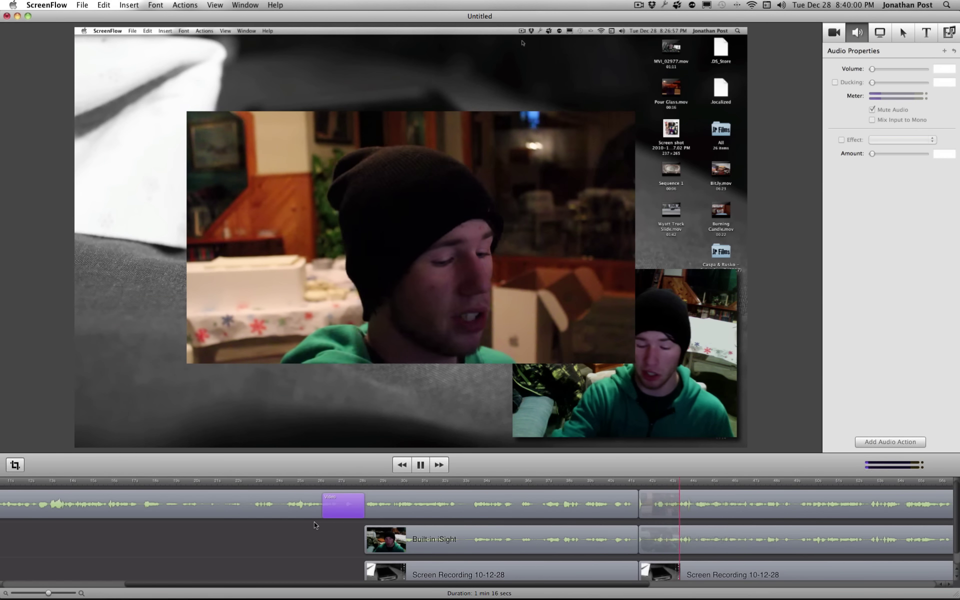
click(271, 562)
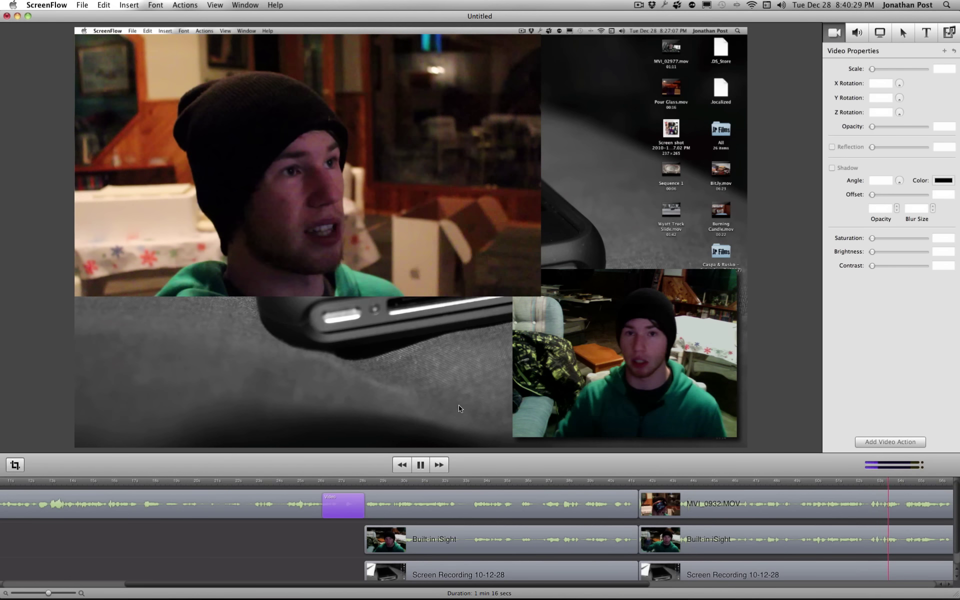
key(space)
scroll(498, 549, right, 10)
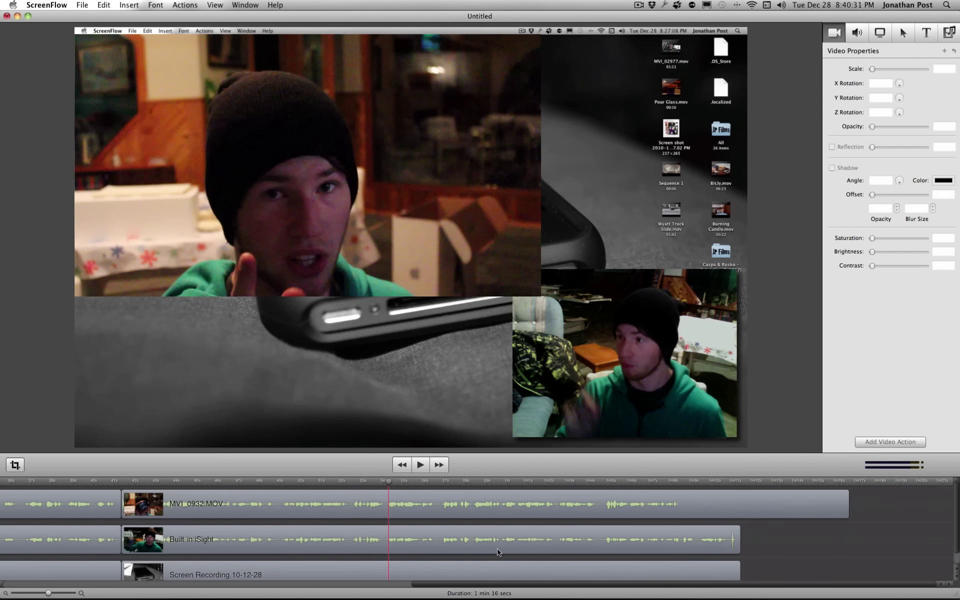